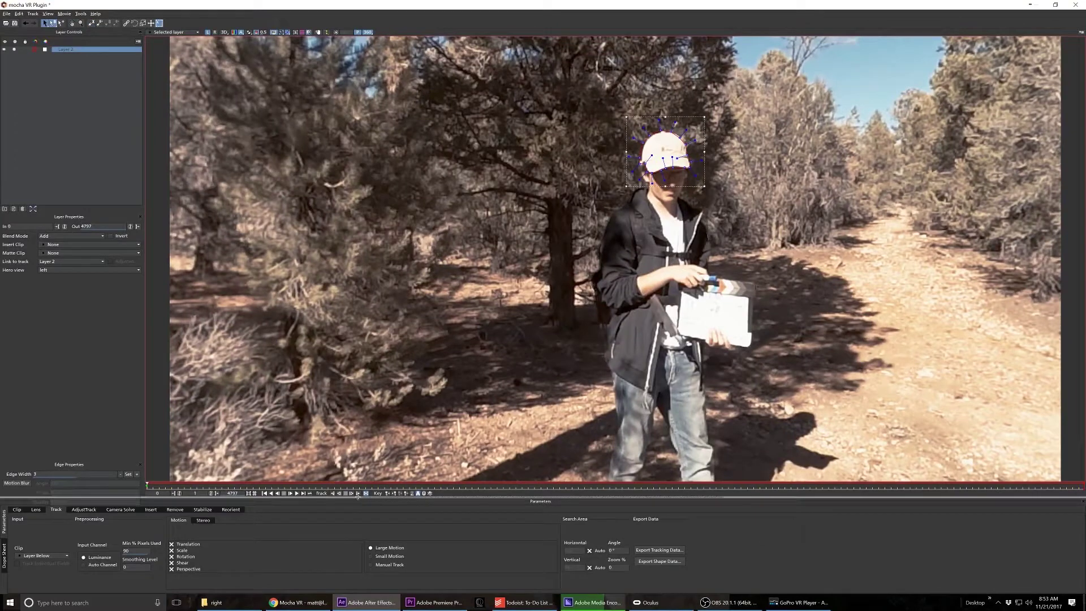
Step: Track Layer 2 on the hiker's cap forward through the 360° woods clip
key("t")
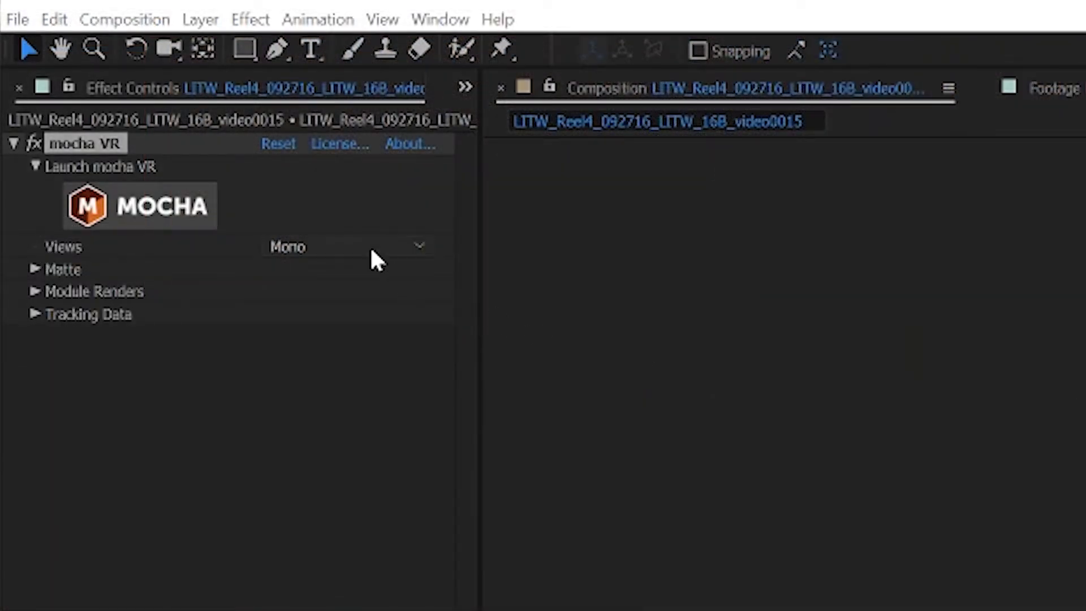
Step: Set mocha VR Views to Top/Bottom, launch mocha VR, and send the Cube-map 4:3 frame to Photoshop
left_click(377, 262)
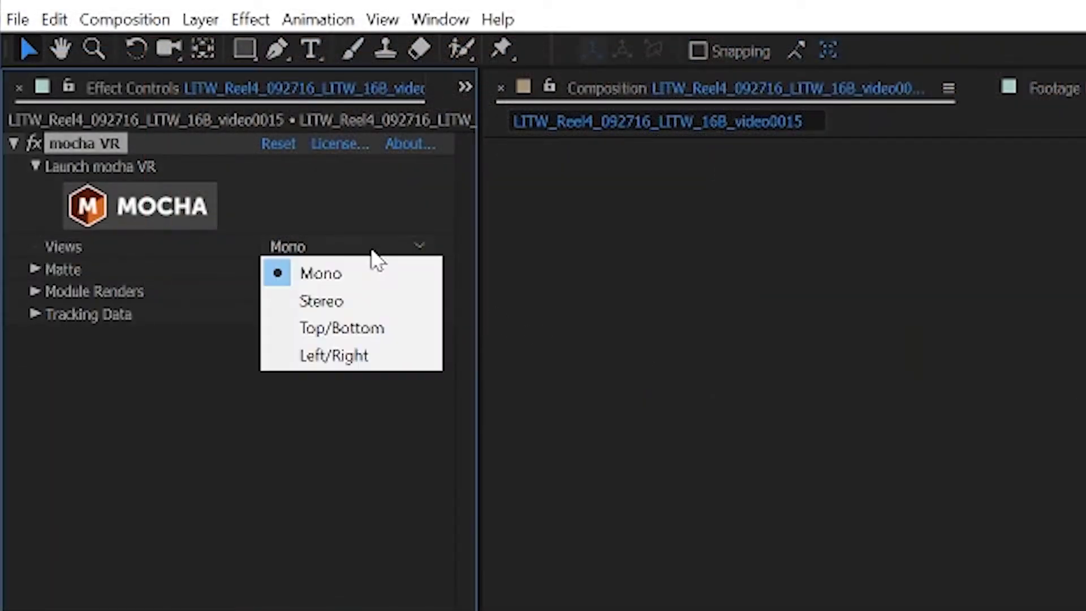
left_click(350, 338)
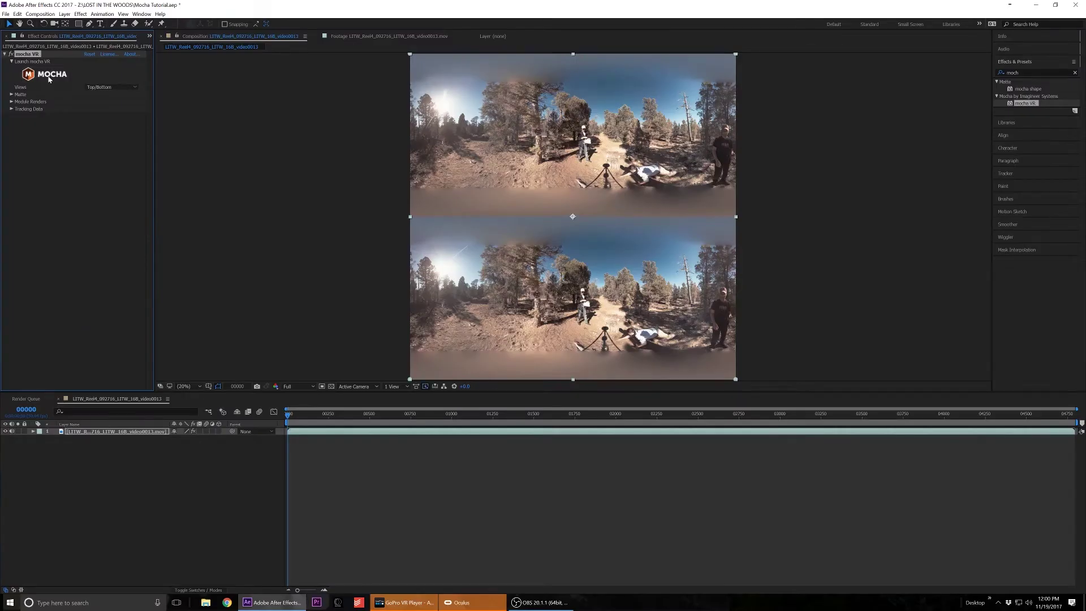
left_click(49, 78)
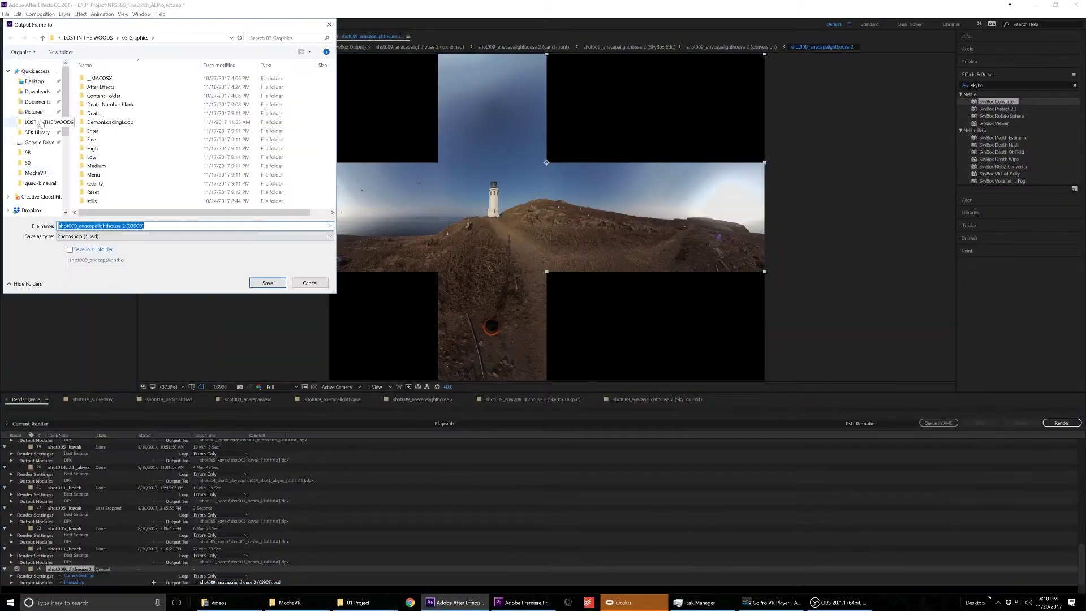
key("Return")
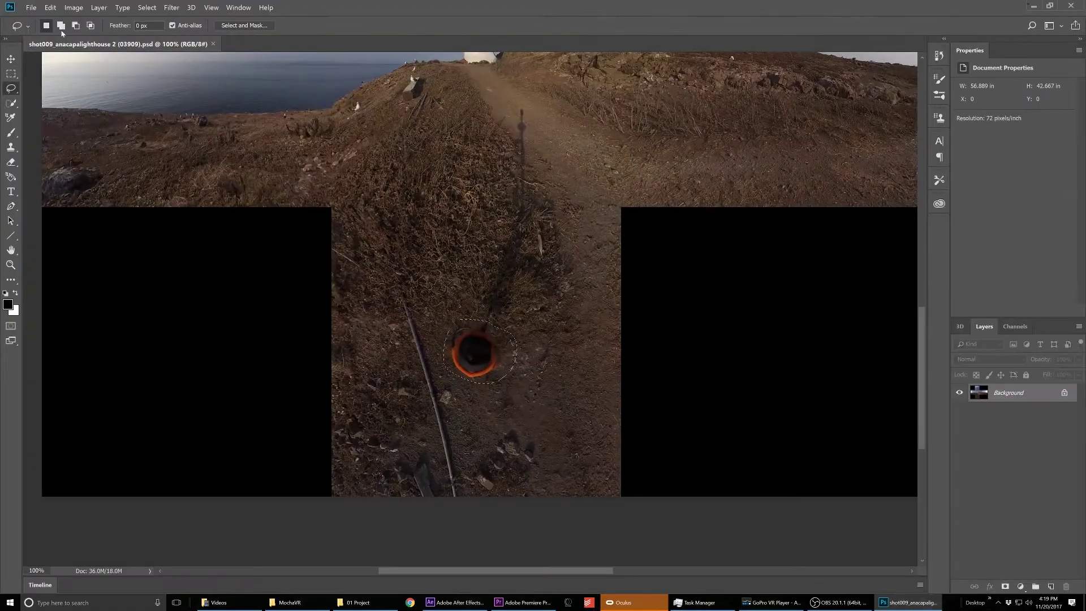
Step: Clone-stamp clean ground over the dark tripod hole at the cube-map's nadir
left_click_drag(468, 352, 499, 332)
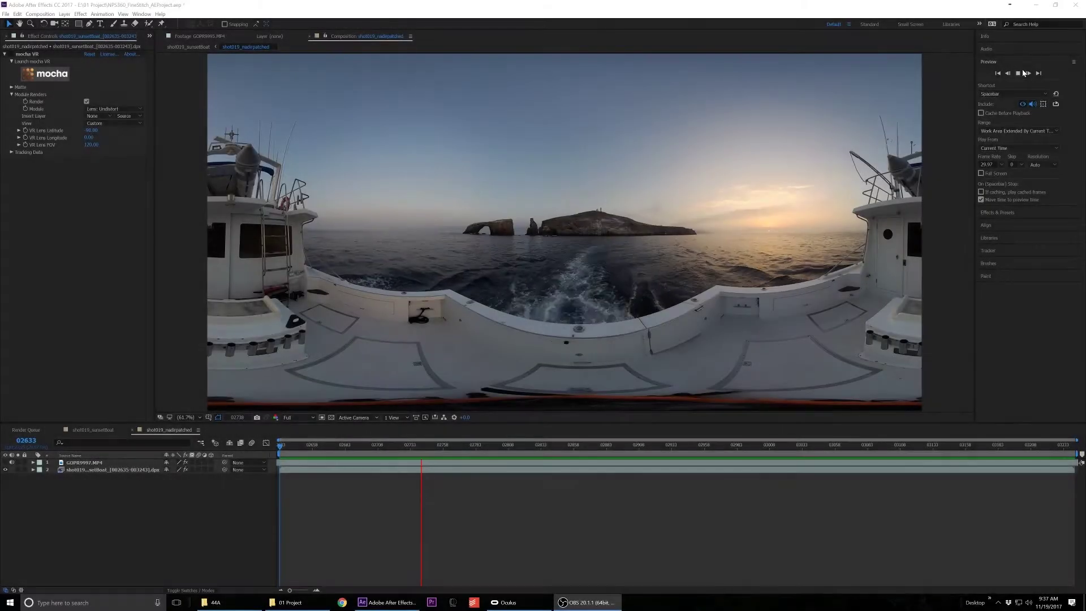
Step: Pause the boat clip and set the mocha VR view to look straight down at the nadir
left_click(1020, 72)
left_click(107, 470)
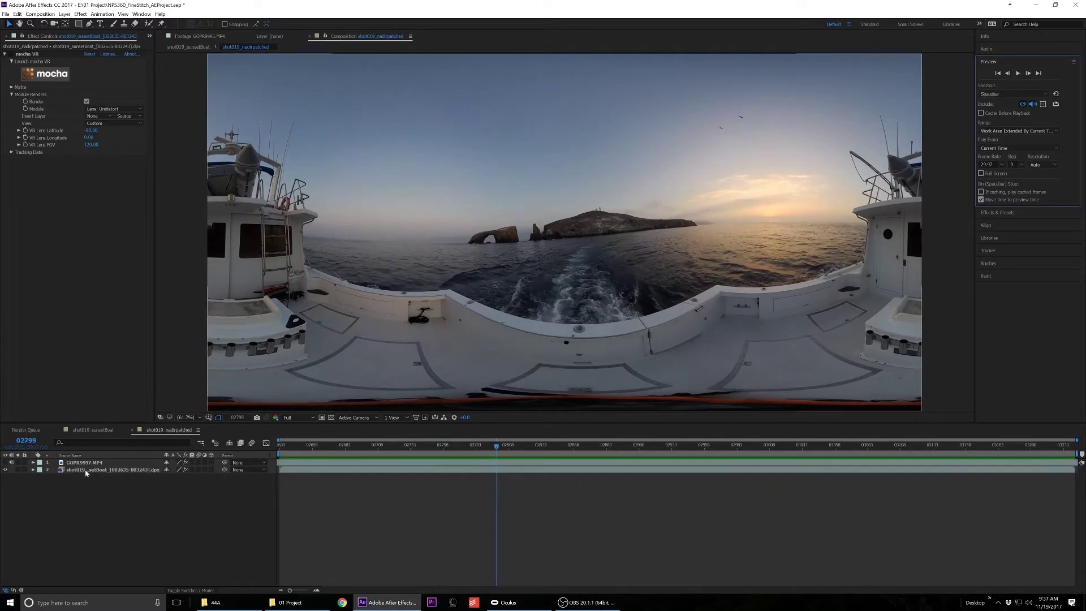
left_click(11, 53)
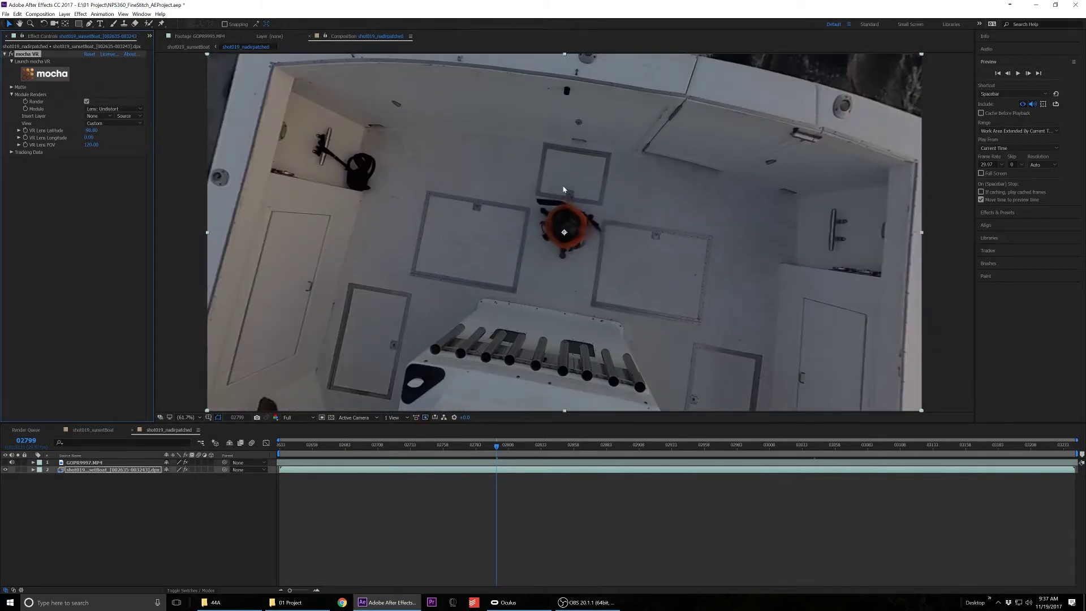
Step: Show the GOPR9997.MP4 patch layer and compare its Mesh Warp and Lumetri Color effects on and off
left_click(89, 463)
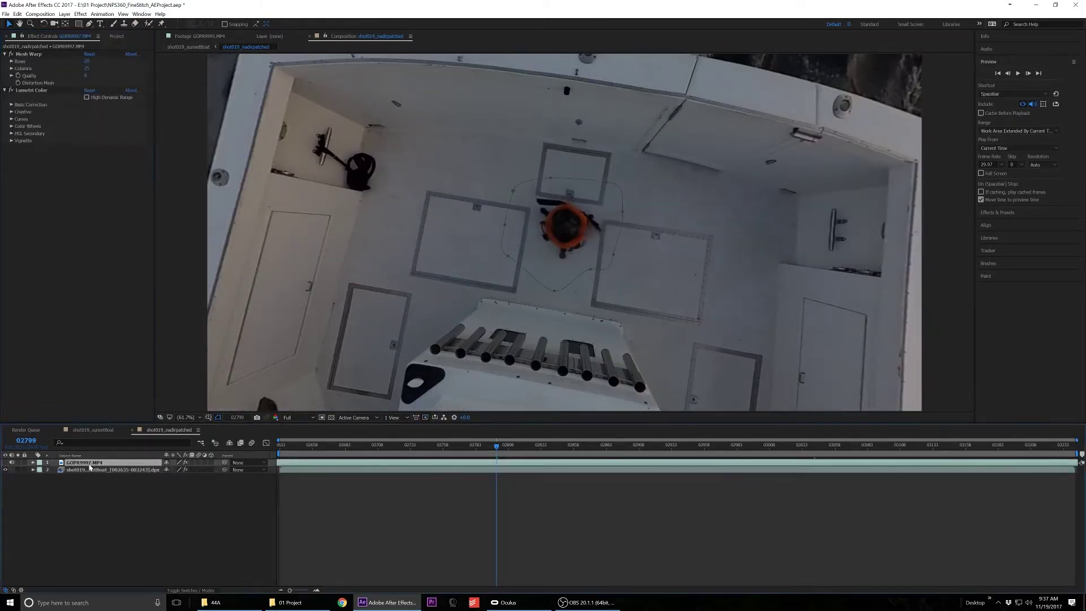
left_click(6, 463)
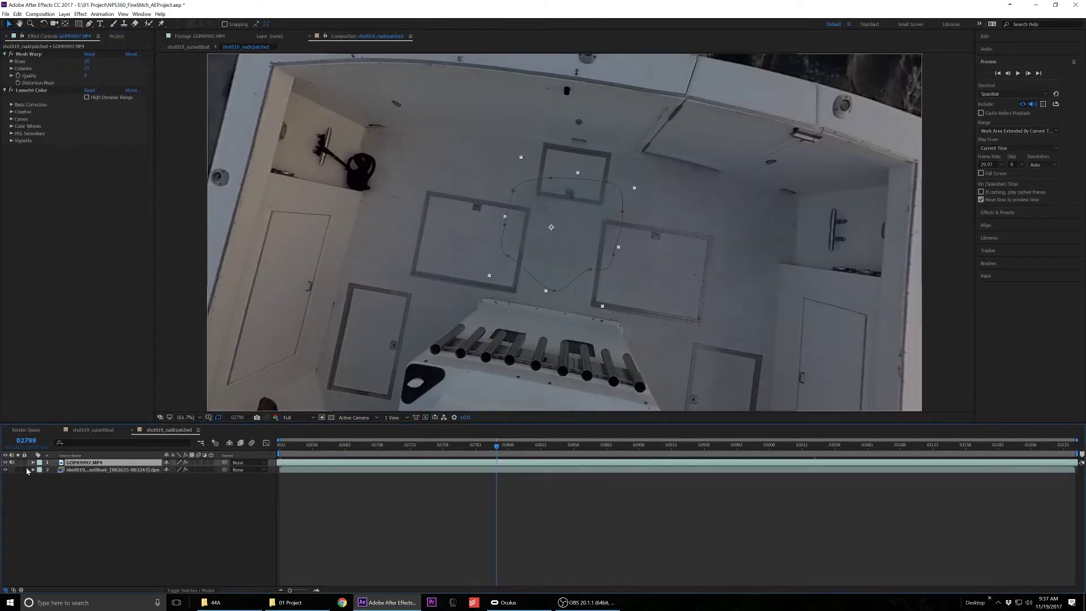
left_click(38, 55)
left_click(11, 91)
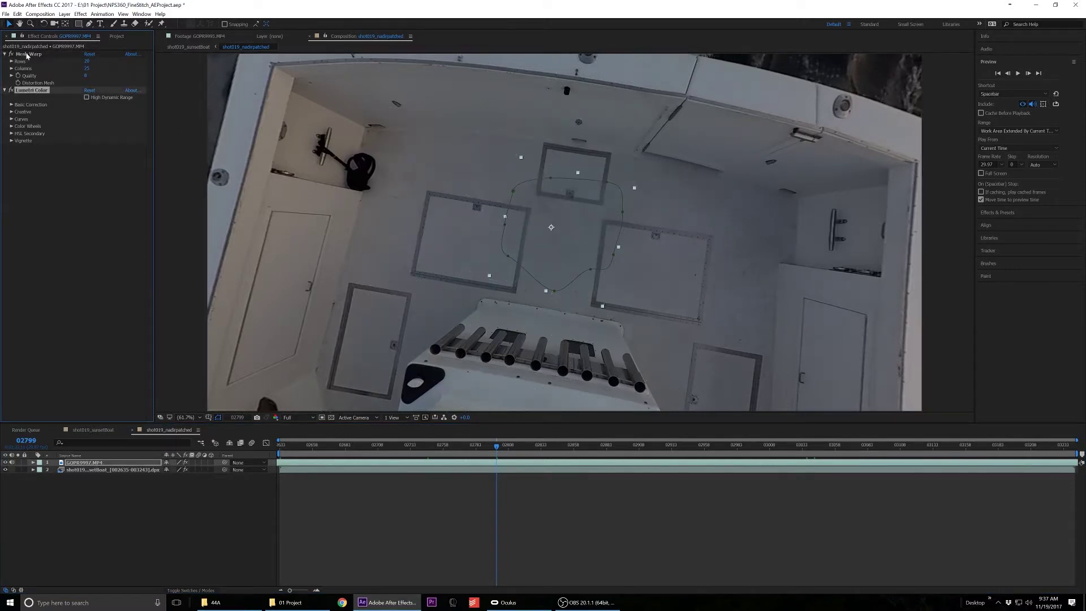
left_click(27, 55)
left_click(11, 91)
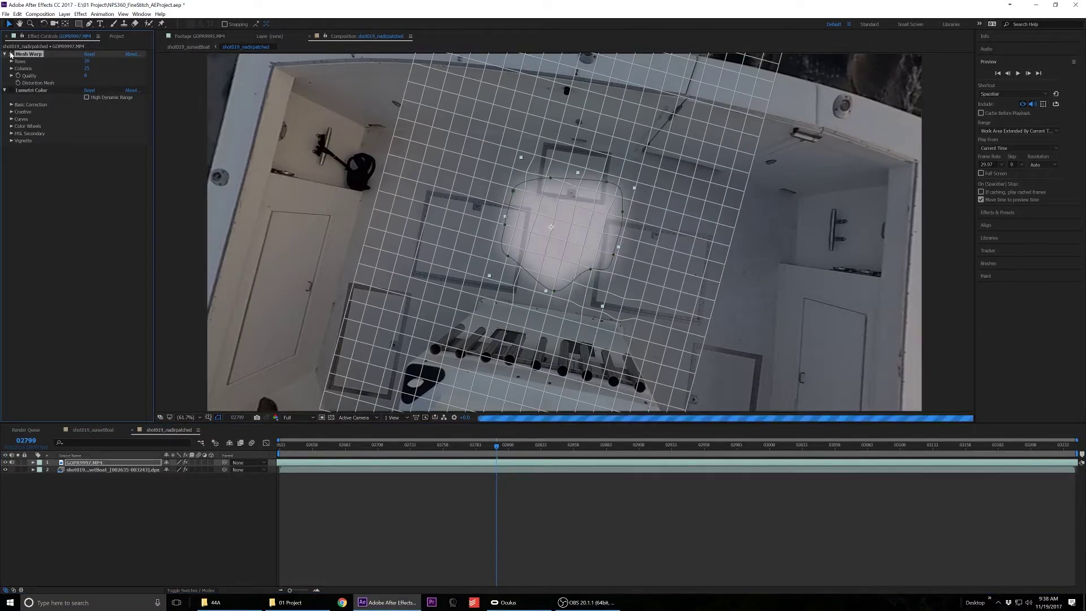
left_click(11, 91)
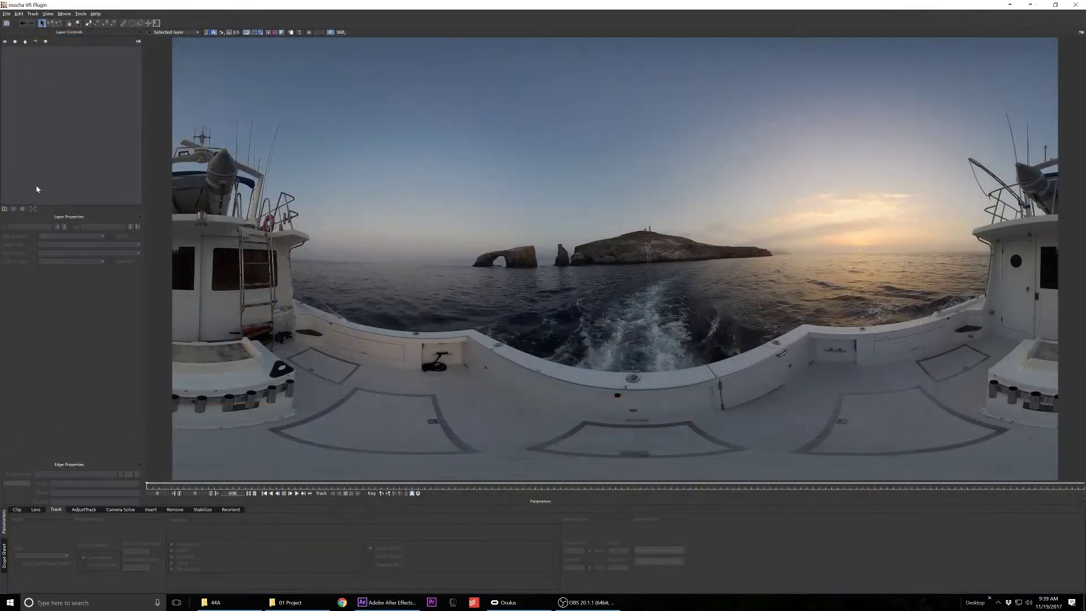
Step: Draw an X-Spline around the island, track it forward, and check the horizon-aligned result with View Horizon off
left_click(89, 24)
left_click(472, 250)
left_click(469, 275)
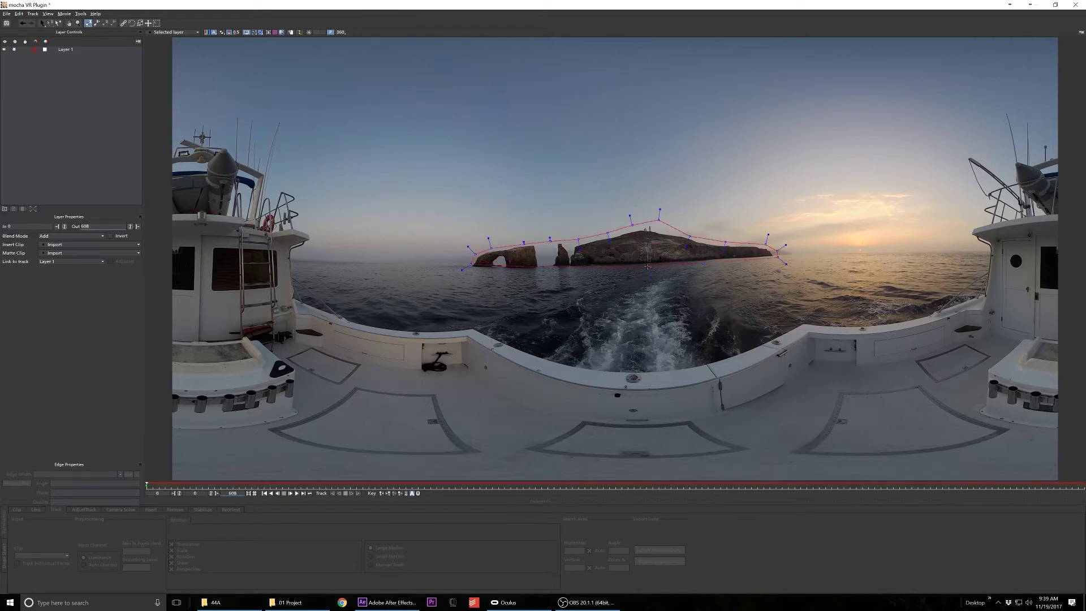
right_click(470, 265)
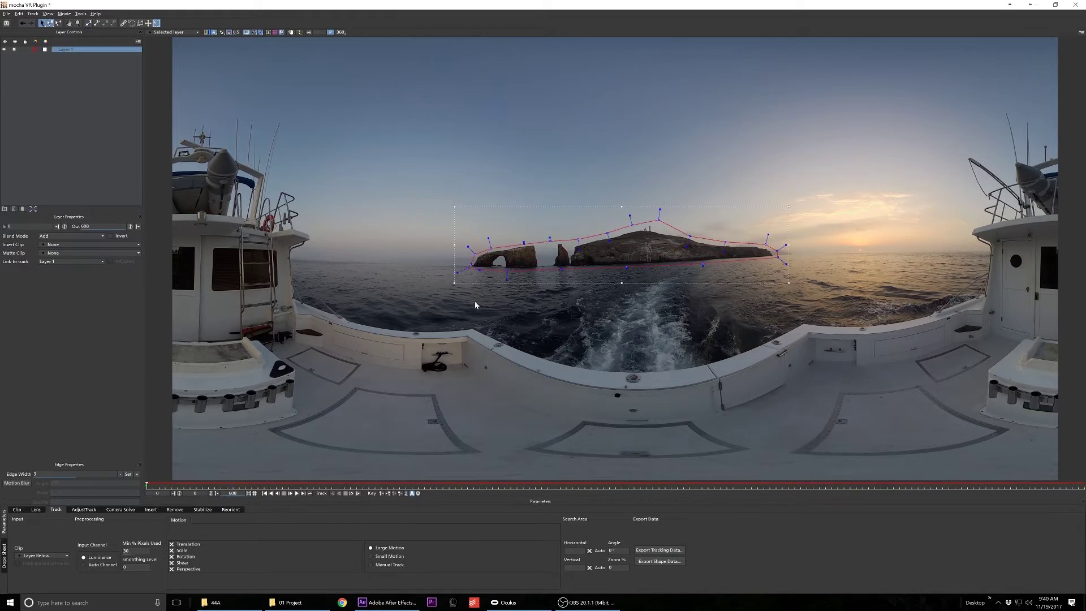
left_click(352, 494)
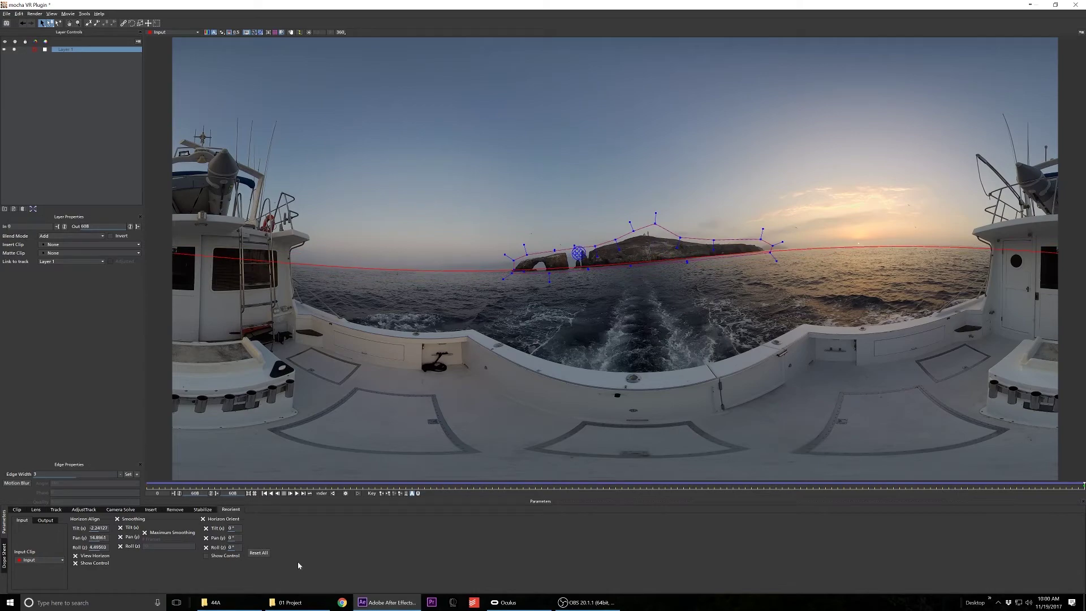
left_click(75, 555)
left_click_drag(1084, 486, 603, 490)
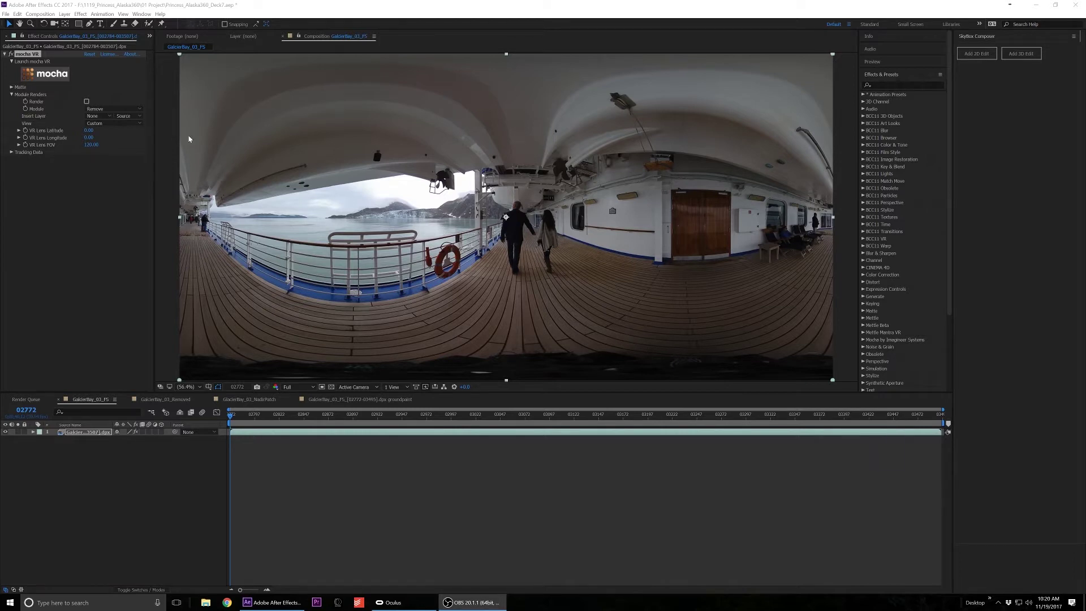
Step: Select the Remove layer around the tripod, render the removal forward, and scrub the cleaned deck
left_click(55, 80)
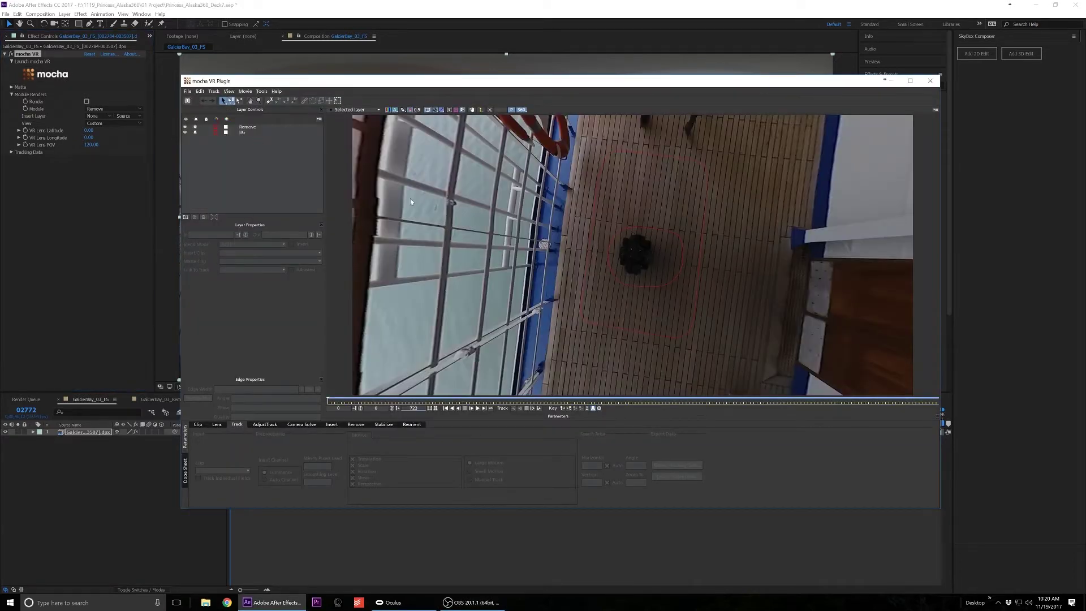
left_click(245, 133)
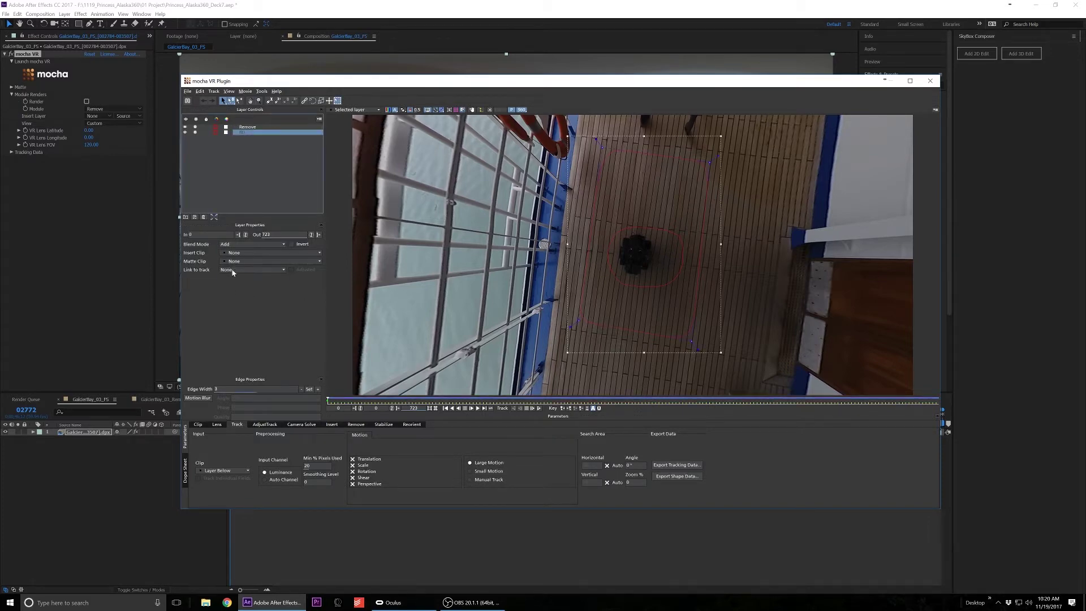
left_click(247, 128)
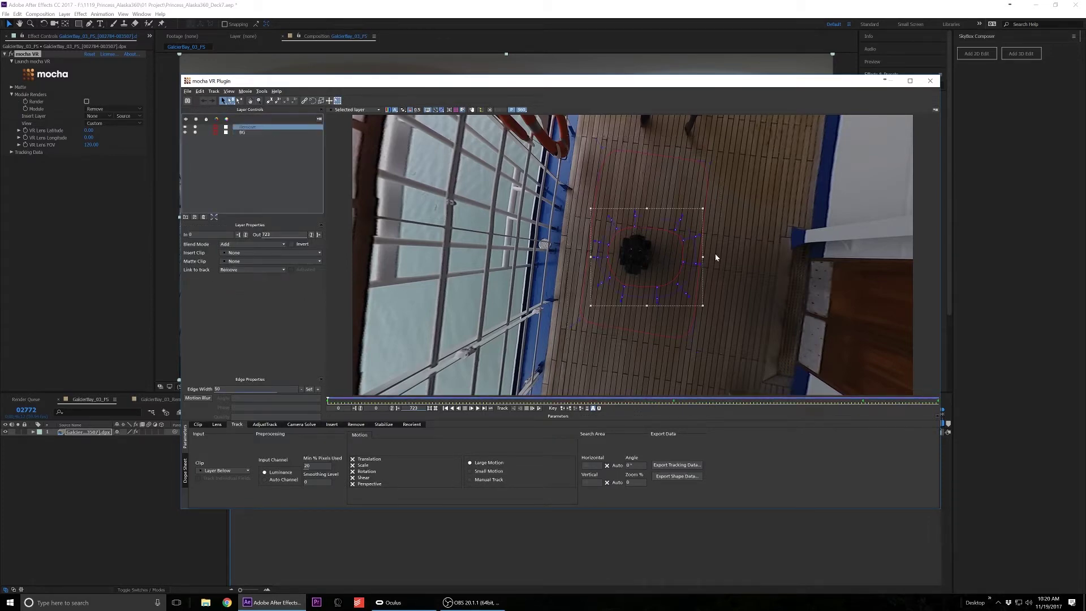
mouse_move(328, 402)
left_mouse_down()
mouse_move(411, 404)
mouse_move(324, 404)
left_mouse_up()
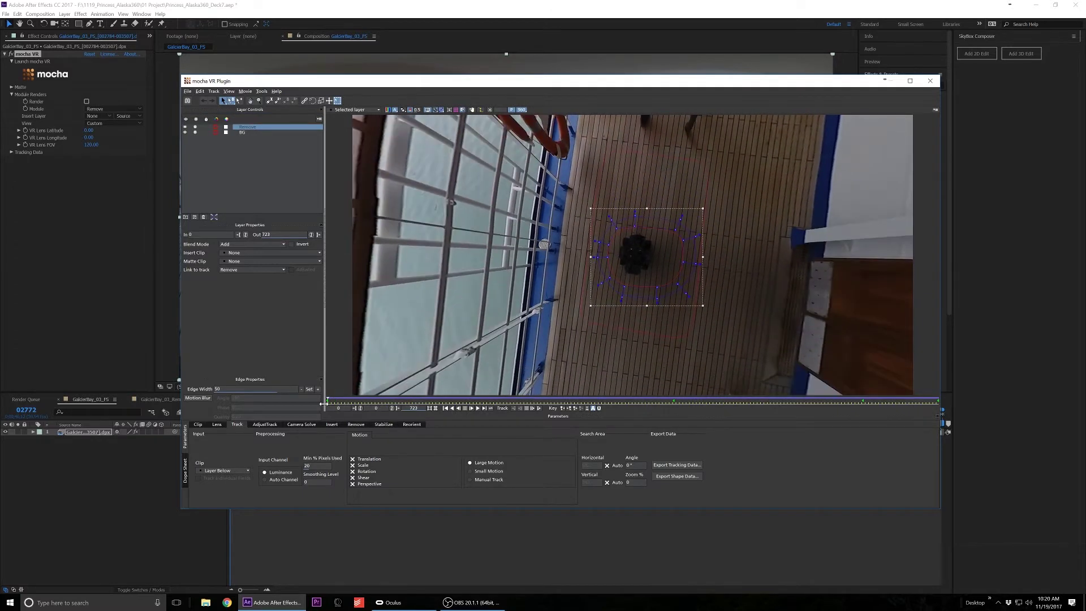
left_click(356, 424)
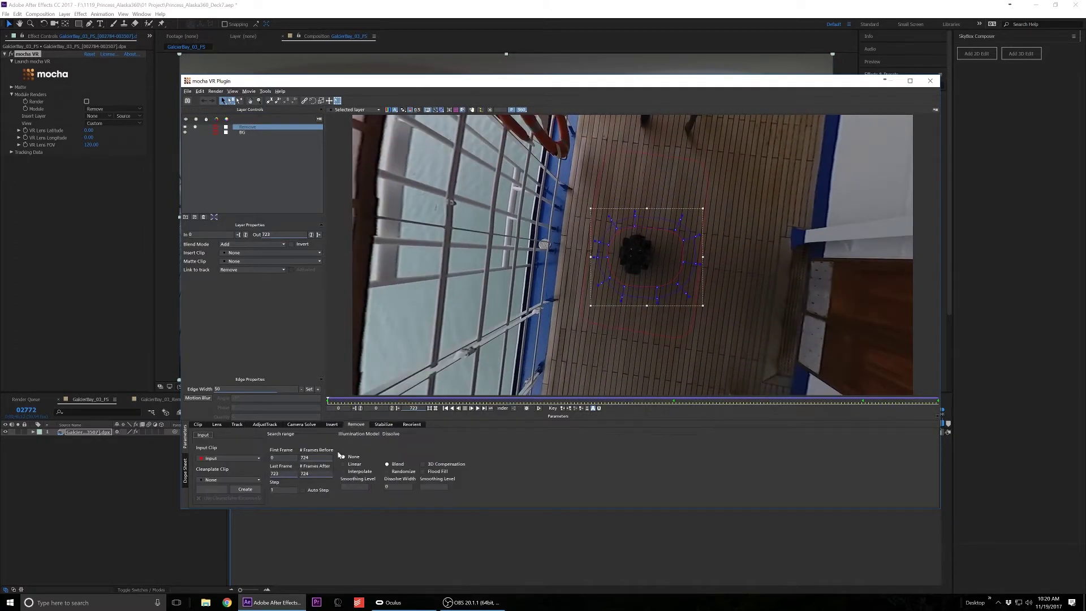
left_click(526, 408)
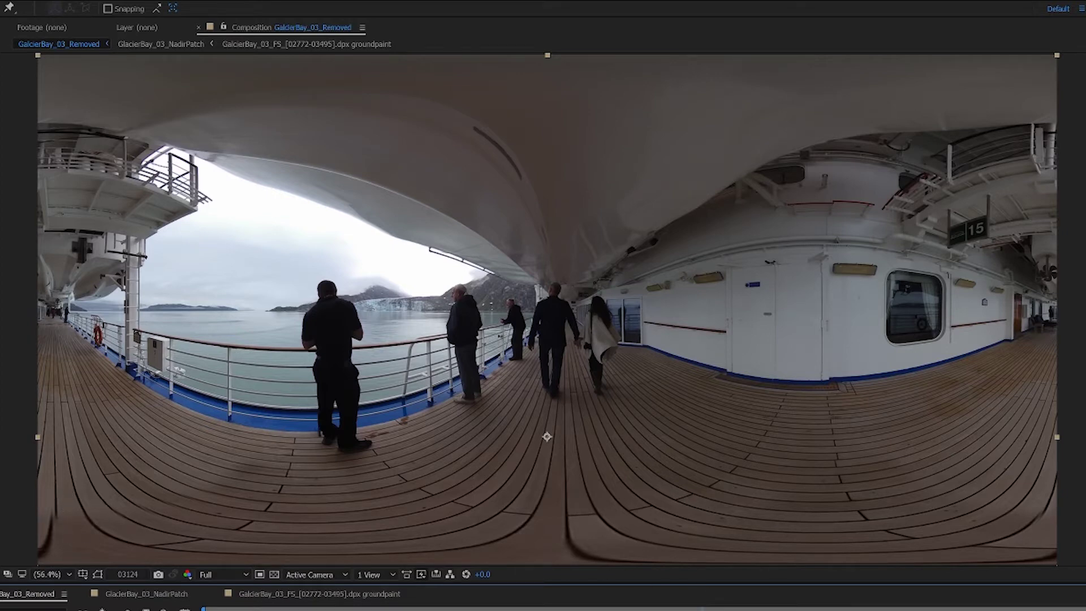
left_click_drag(703, 610, 829, 610)
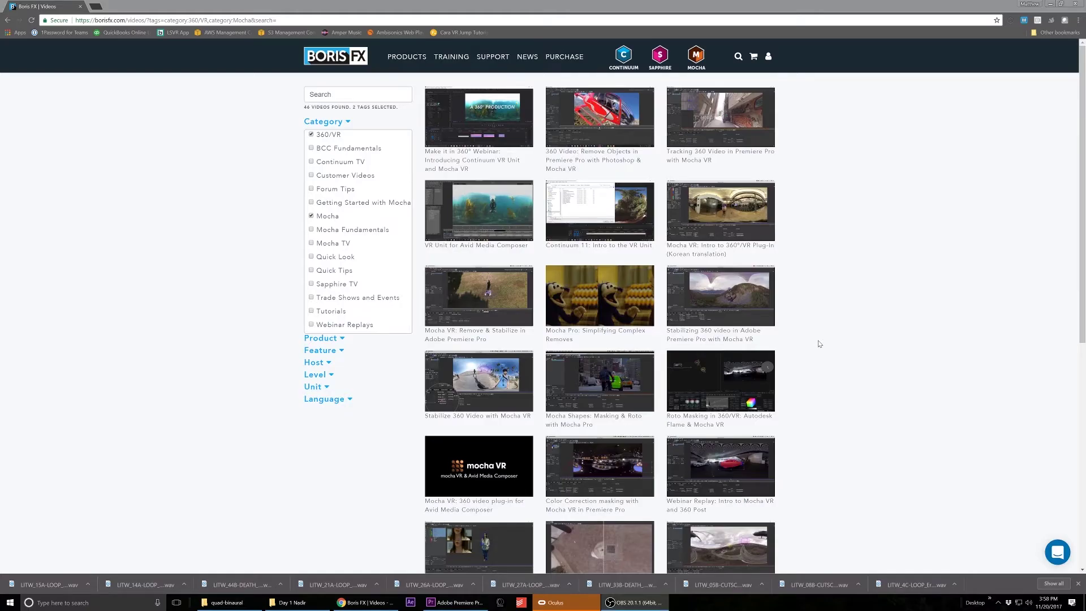
Step: Scroll the Boris FX video listing and open the 'Mocha VR: Object Removal' video
scroll(820, 343, "down", 5)
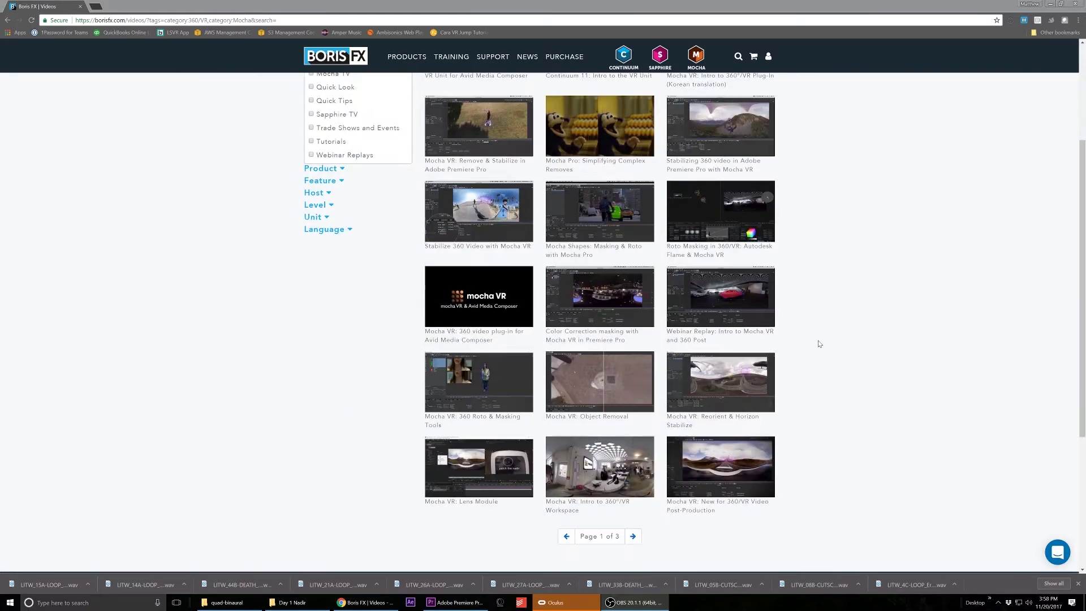
left_click(589, 291)
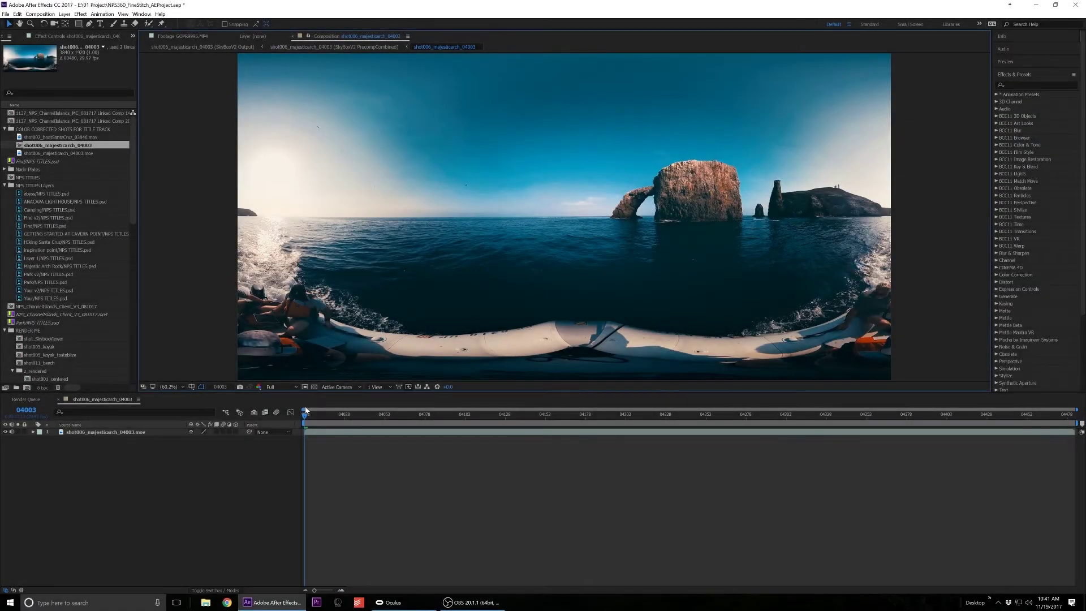
Step: Search the effects for 'mocha' and apply mocha VR to the boat footage layer
mouse_move(309, 419)
left_mouse_down()
mouse_move(1044, 415)
mouse_move(295, 419)
mouse_move(1003, 417)
mouse_move(316, 417)
left_mouse_up()
left_click(77, 36)
left_click(106, 432)
left_click(1038, 85)
type("mocha")
double_click(1025, 116)
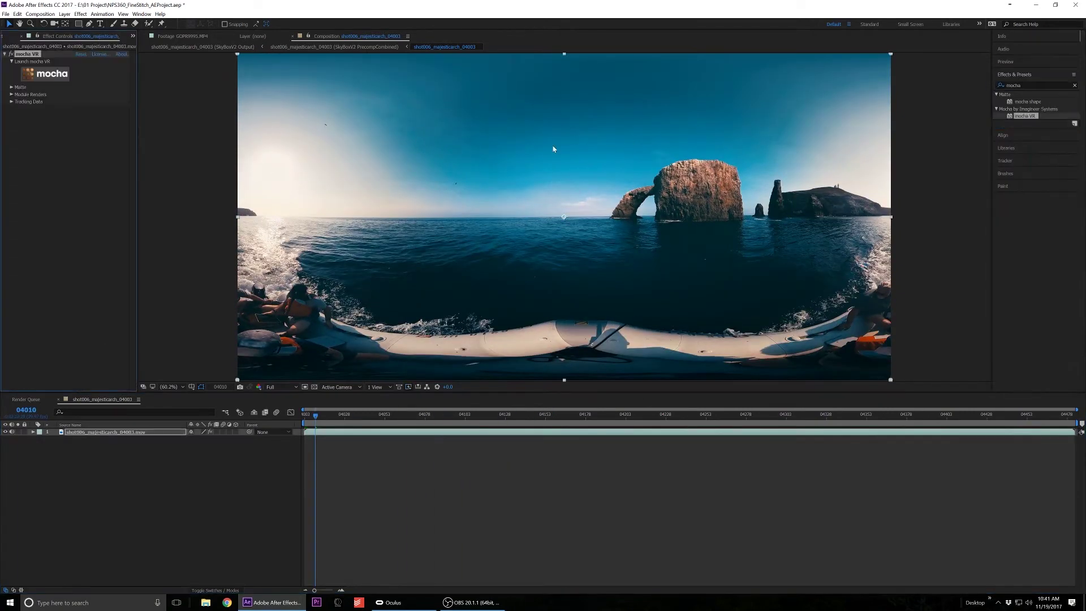
left_click(8, 38)
Step: Add the Majestic Arch Rock title layer hidden, then draw and track a spline around the rock arch
left_click_drag(60, 265, 115, 428)
left_click(5, 432)
left_click(106, 440)
left_click(80, 37)
left_click(57, 78)
key("ctrl+l")
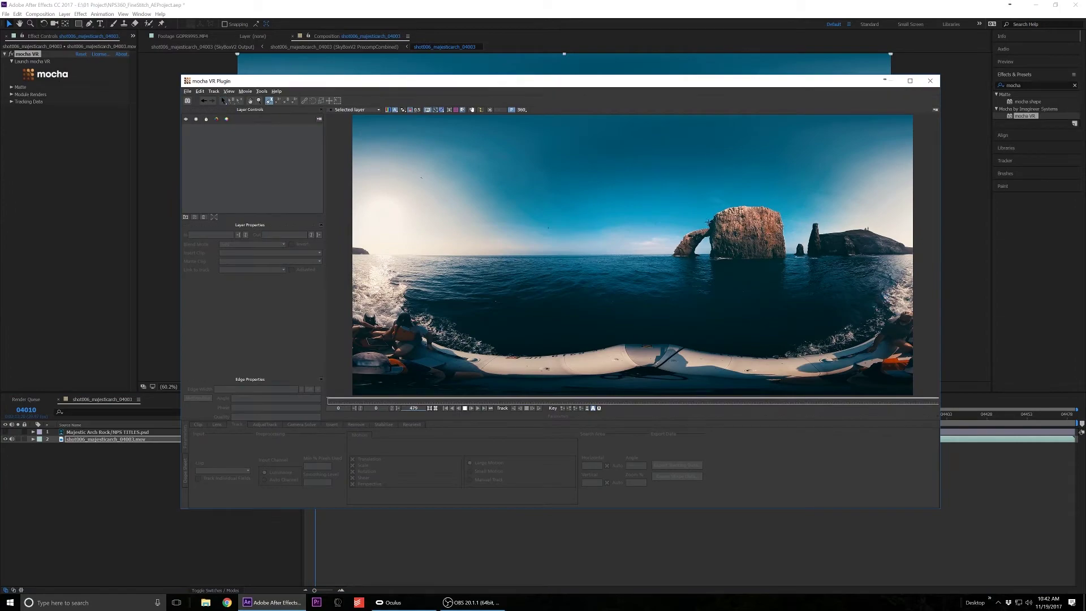
right_click(770, 260)
left_click(538, 409)
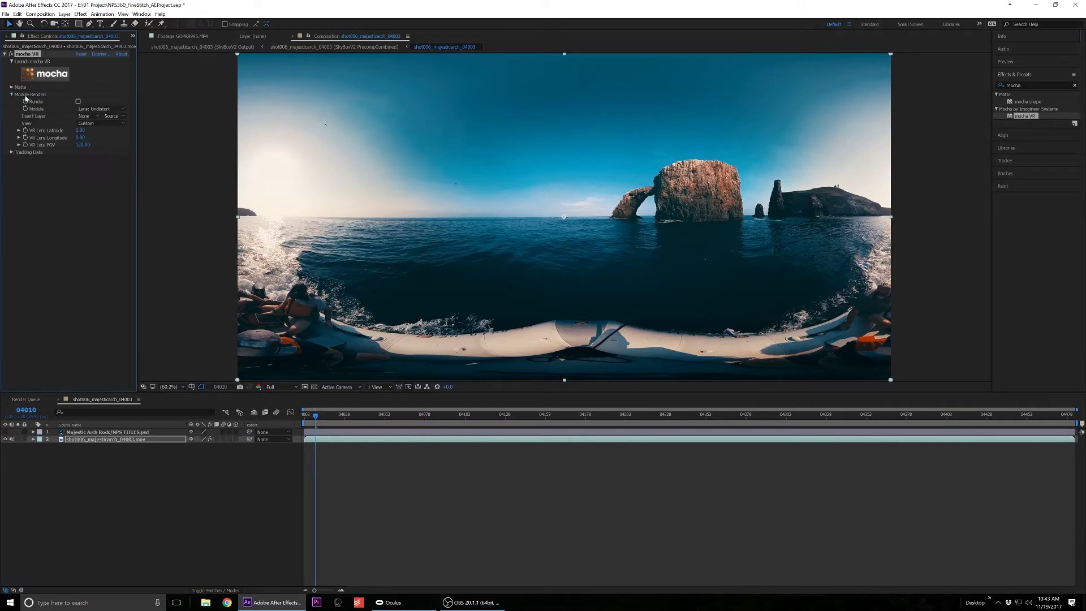
Step: Set Module to Insert: Composite with the Majestic Arch Rock title and preview its tracking
left_click(101, 109)
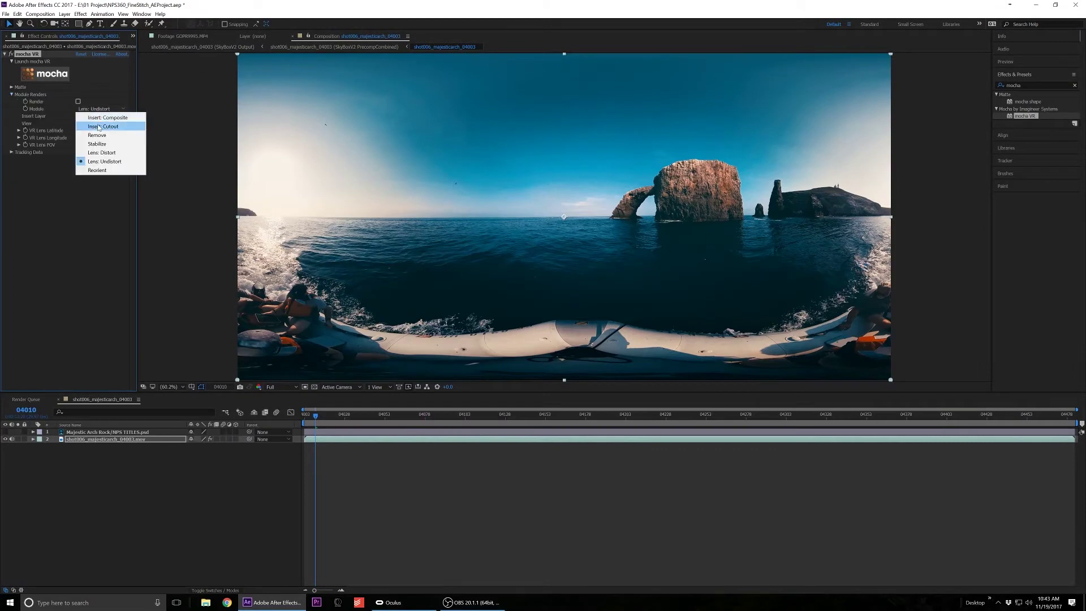
left_click(93, 125)
left_click(89, 116)
left_click(113, 129)
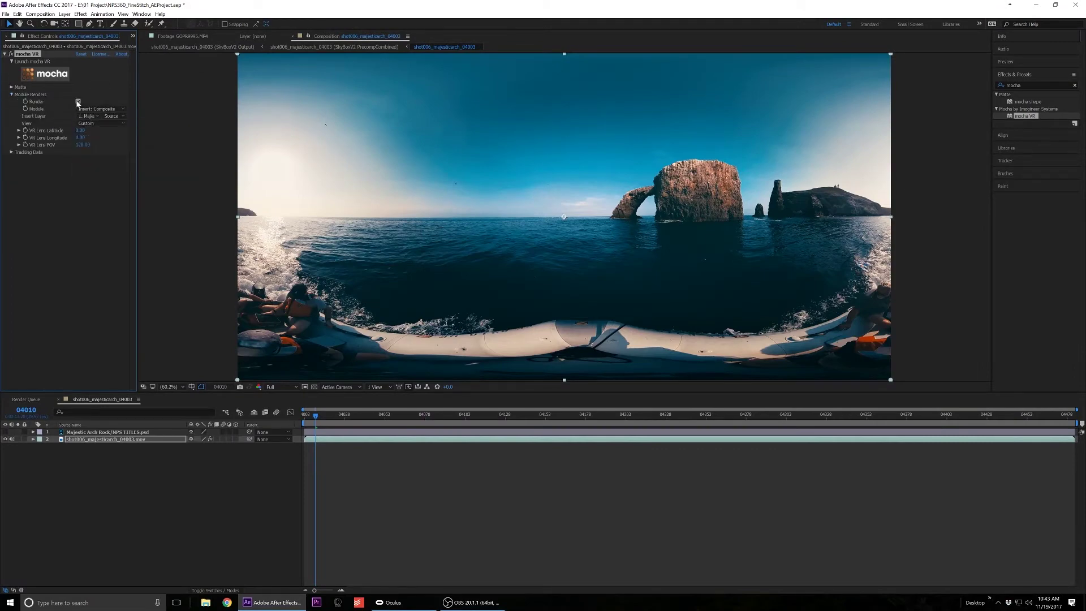
left_click(46, 74)
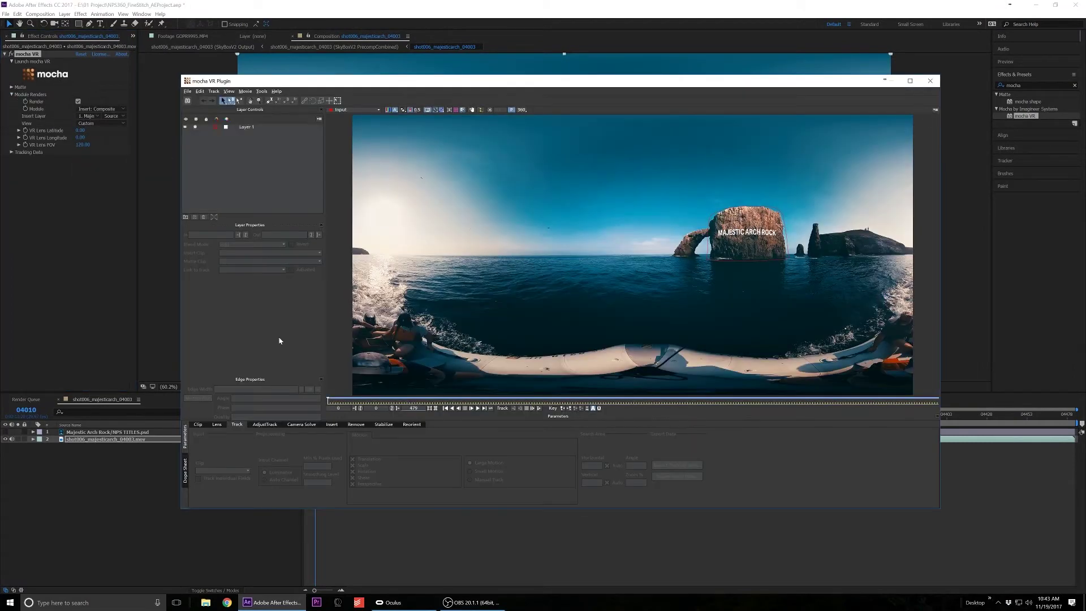
left_click(479, 408)
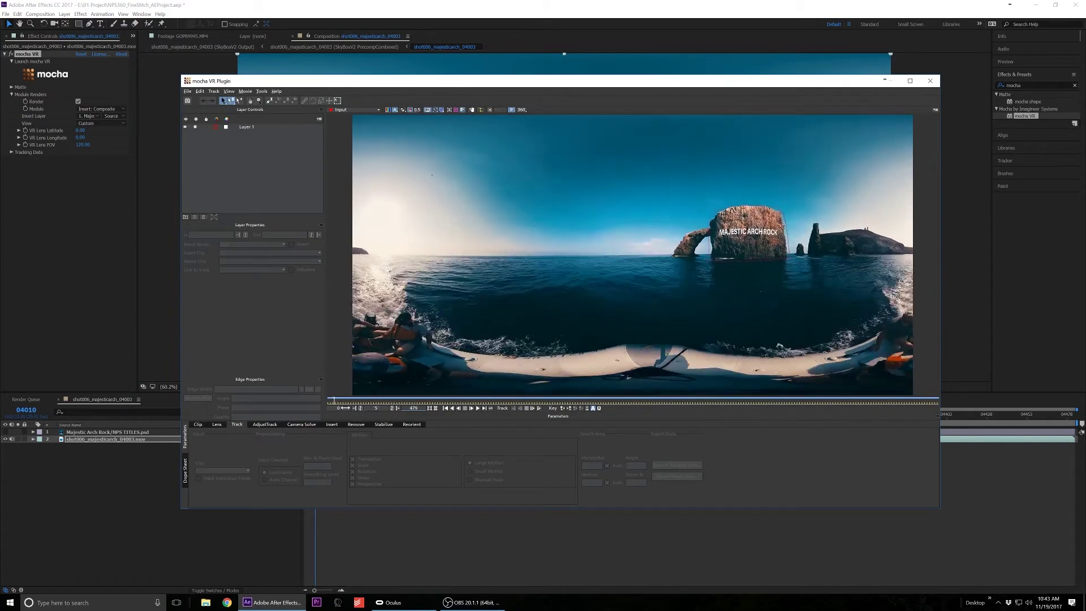
left_click_drag(482, 412, 327, 407)
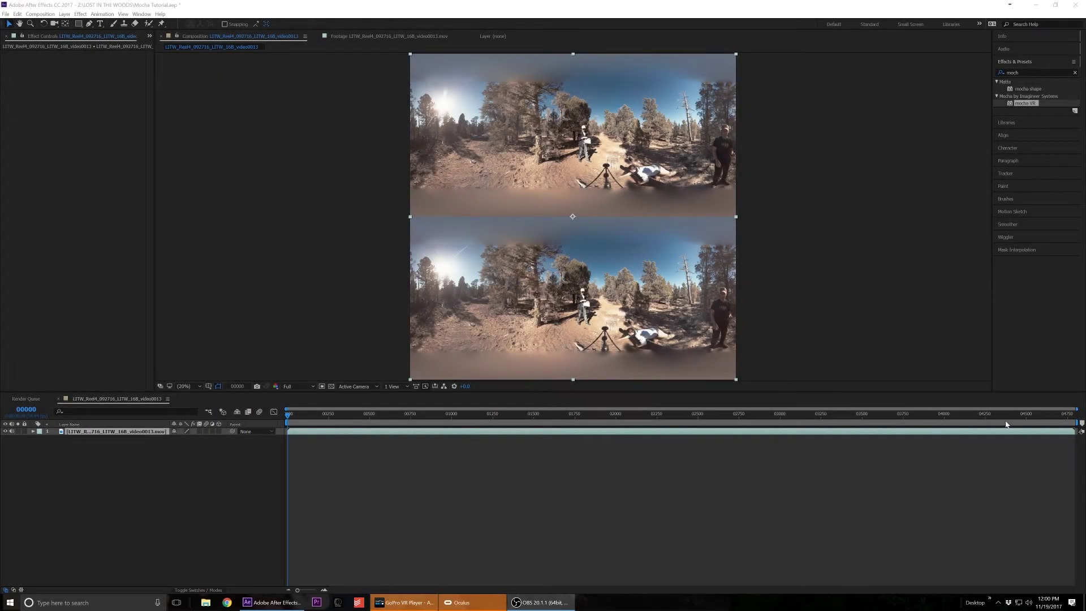
Step: Apply mocha VR to the stereo forest clip with Top/Bottom views and launch mocha
left_click_drag(1015, 105, 594, 138)
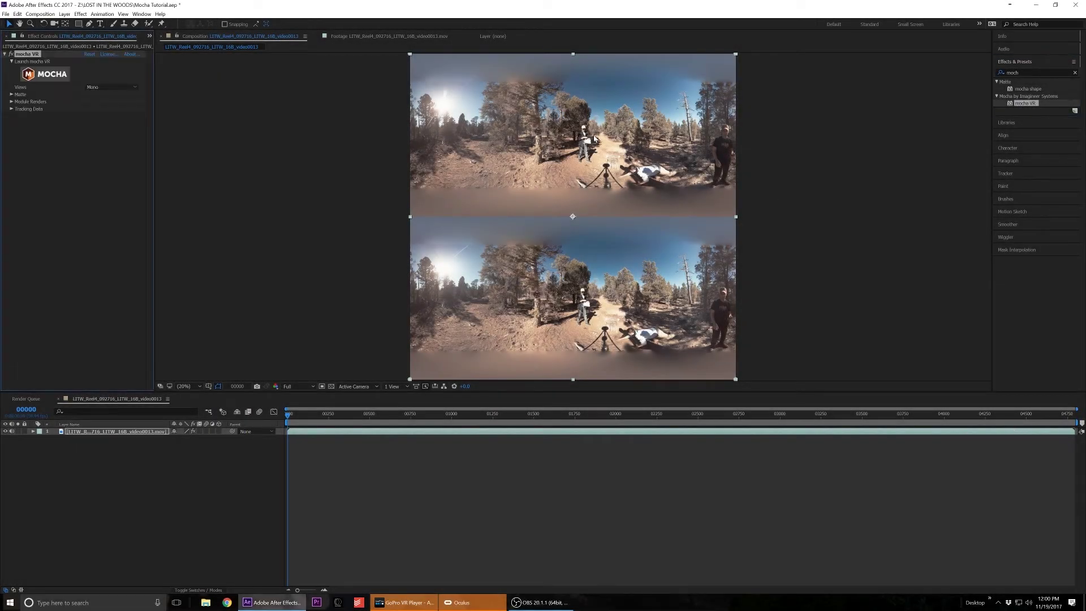
left_click(106, 87)
left_click(104, 117)
left_click(48, 78)
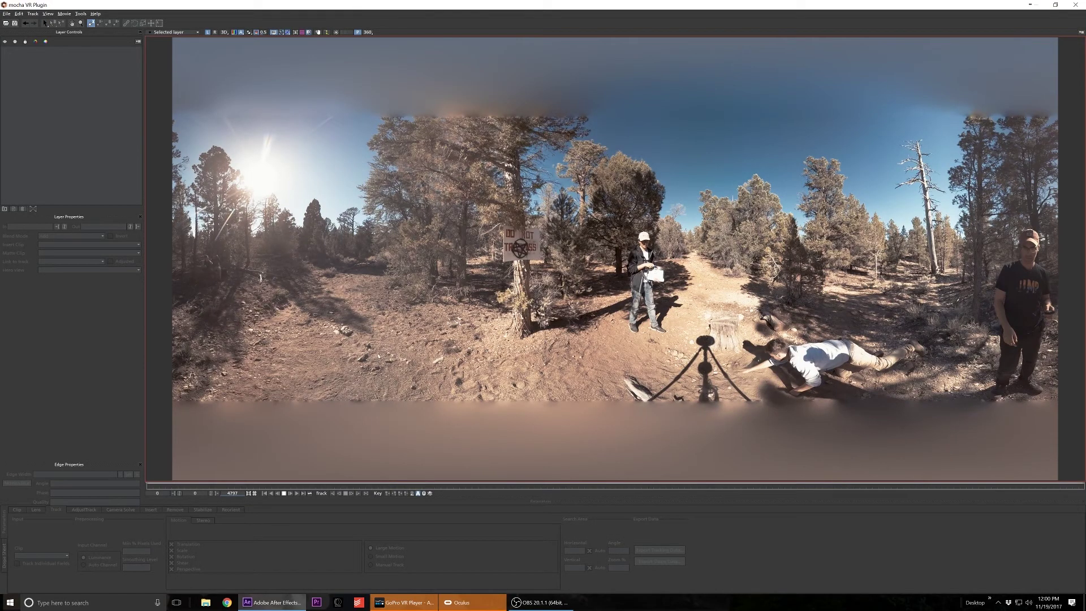
Step: In a 360 view, draw a spline around the clapboard and track it across both eyes
left_click(372, 33)
left_click(675, 278)
left_click(672, 297)
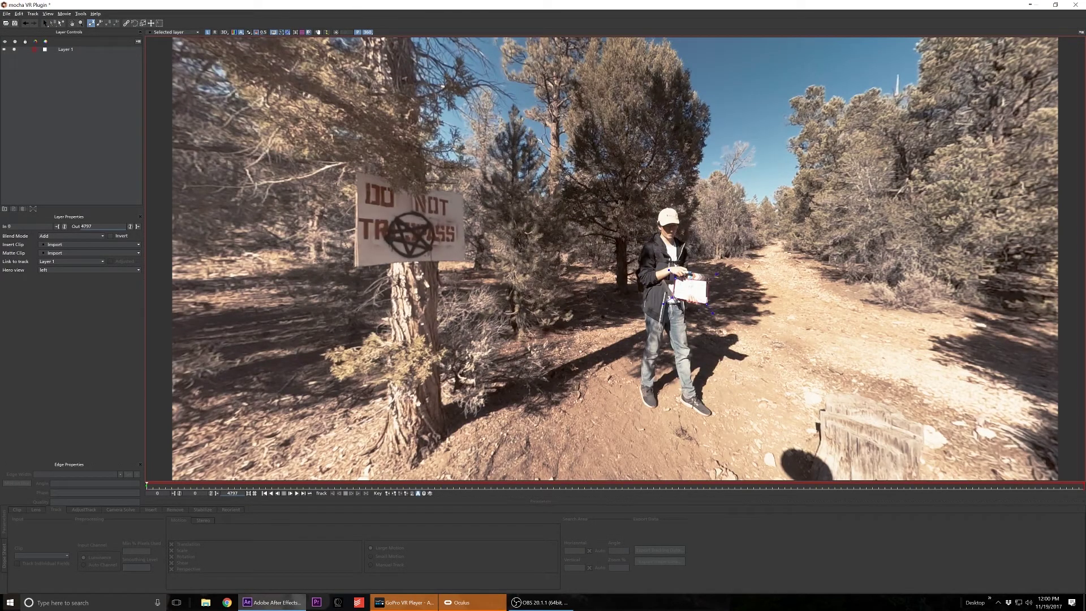
right_click(708, 279)
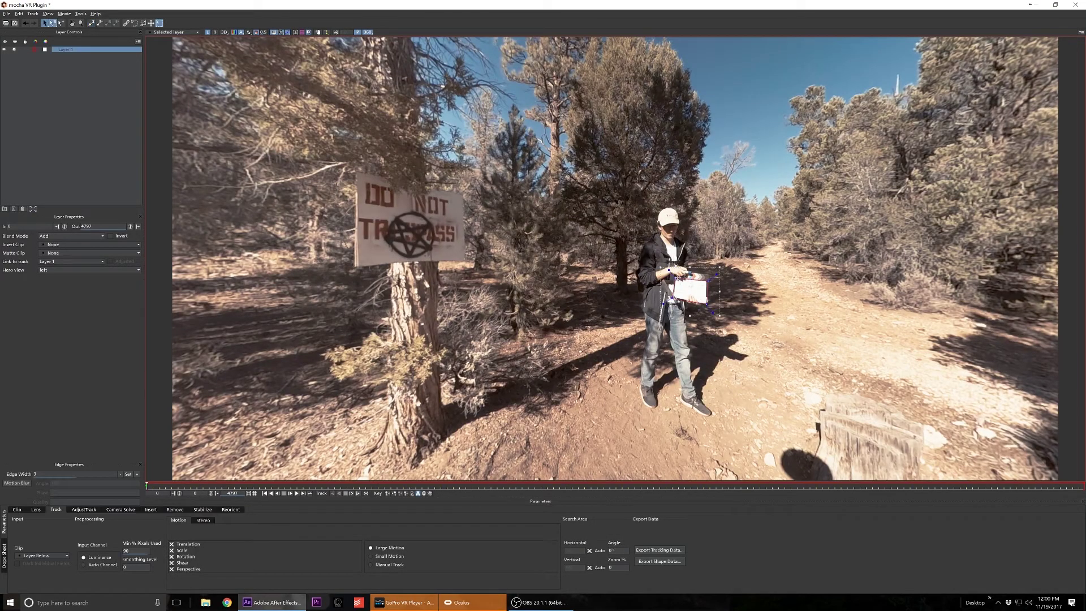
left_click(365, 493)
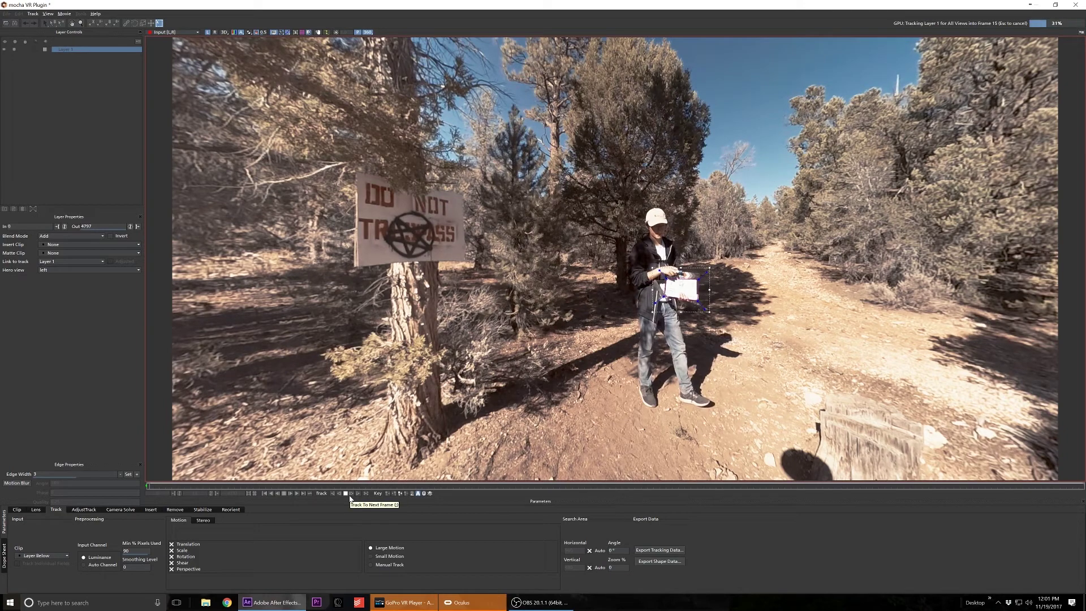
left_click(346, 494)
left_click(264, 493)
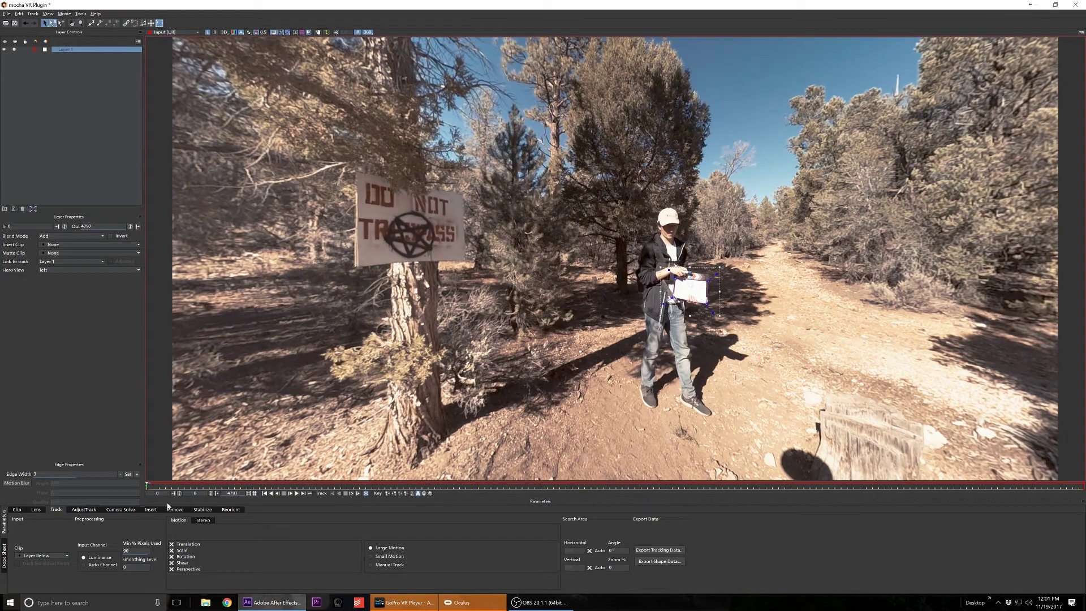
Step: Choose Logo as the Insert Clip in the insert settings
left_click(151, 509)
left_click(34, 553)
left_click(35, 574)
left_click(36, 553)
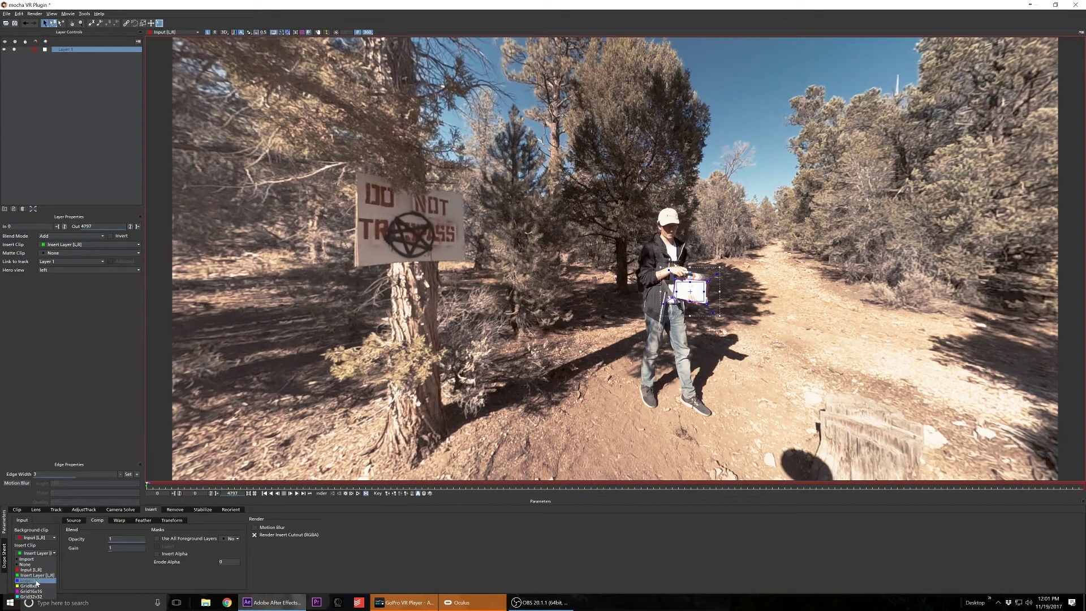
left_click(36, 582)
Step: Fit the logo surface's corners to the clapboard and turn on rendering of the insert
key("z")
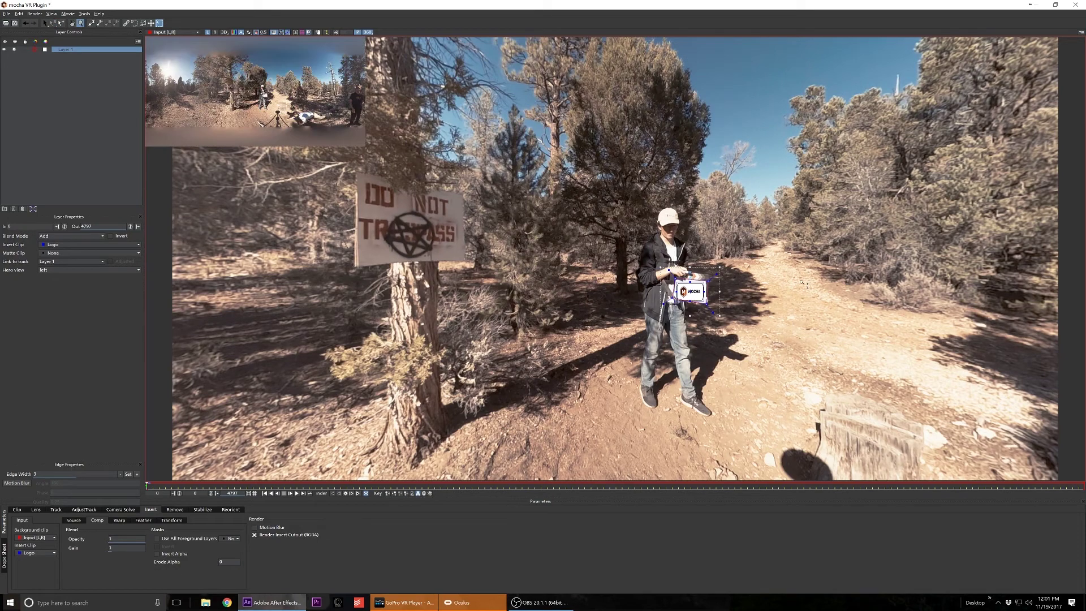
left_click_drag(701, 316, 574, 244)
key("x")
key("s")
left_click_drag(671, 249, 665, 248)
left_click_drag(664, 282, 672, 281)
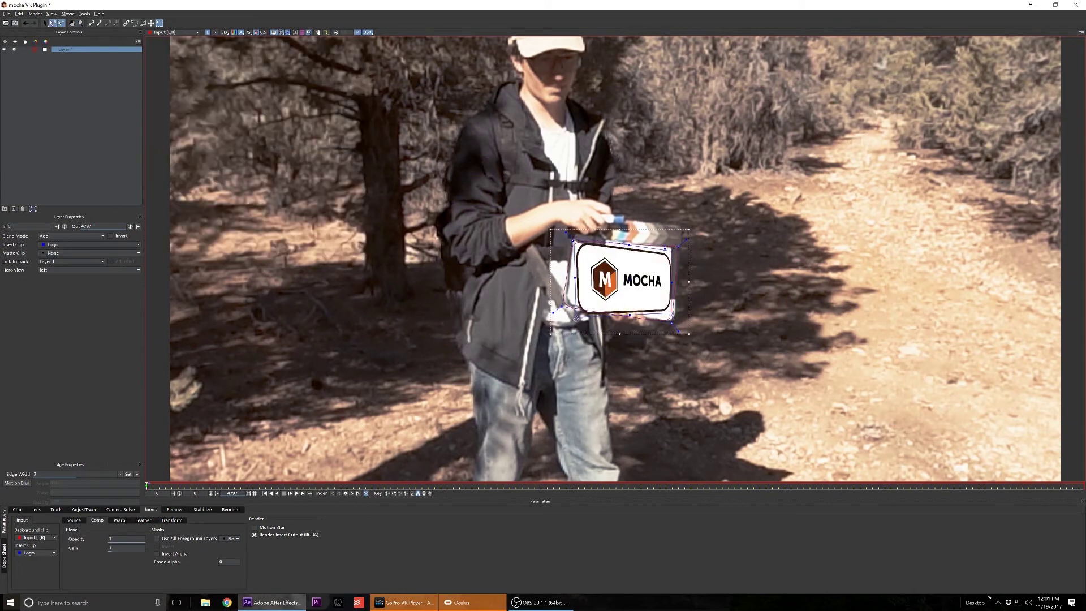
left_click_drag(576, 317, 562, 309)
left_click_drag(672, 315, 674, 320)
left_click_drag(621, 313, 619, 317)
left_click_drag(673, 282, 678, 282)
left_click_drag(626, 245, 574, 238)
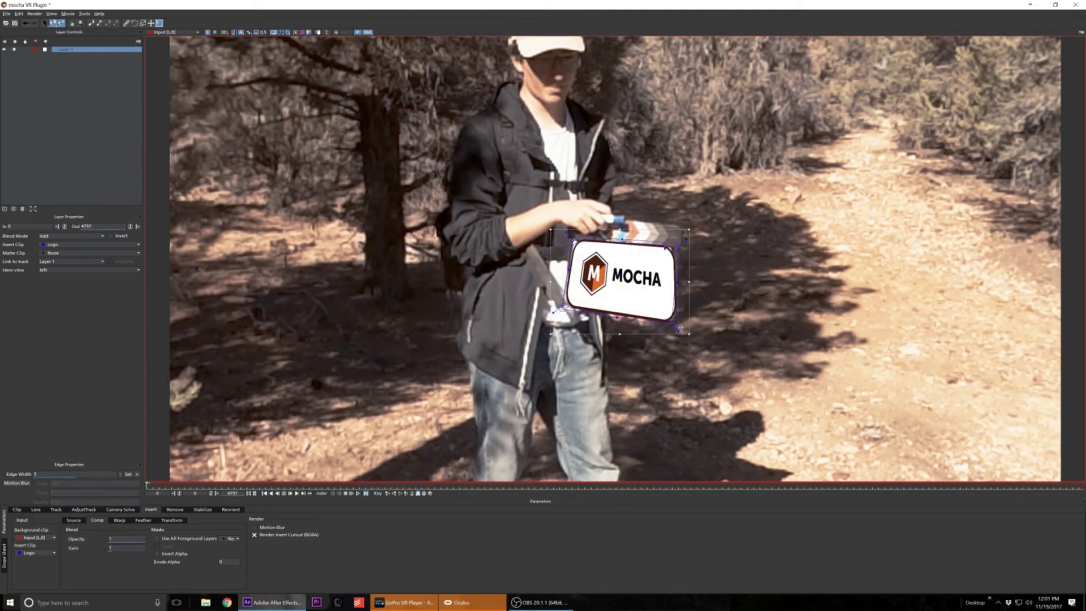
left_click_drag(679, 322, 675, 321)
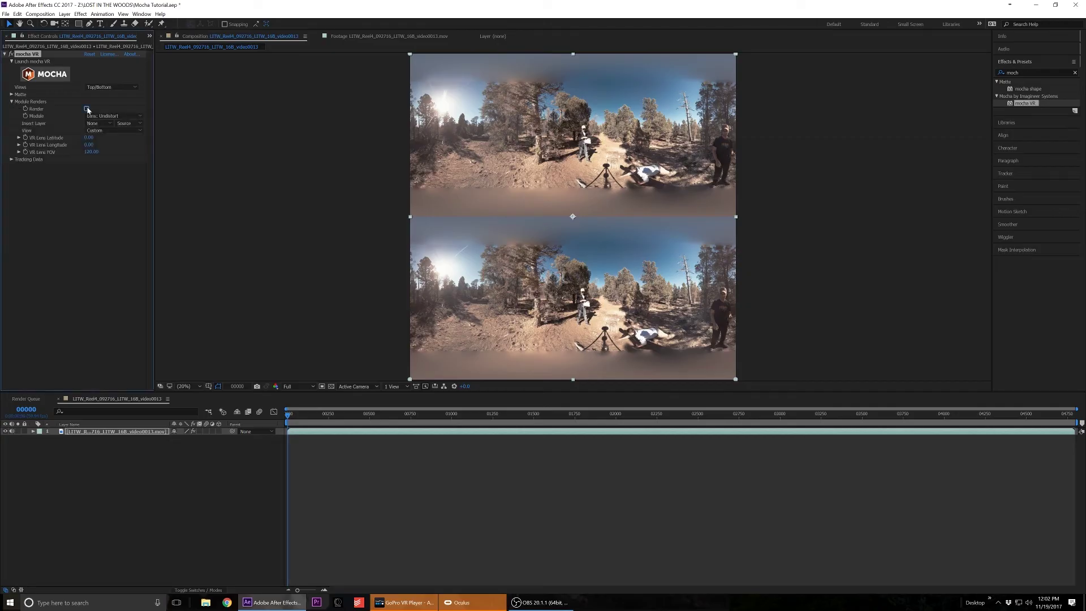
left_click(87, 108)
Step: Bring GoPro VR Player forward to review the rendered logo riding on the clapboard
left_click(405, 603)
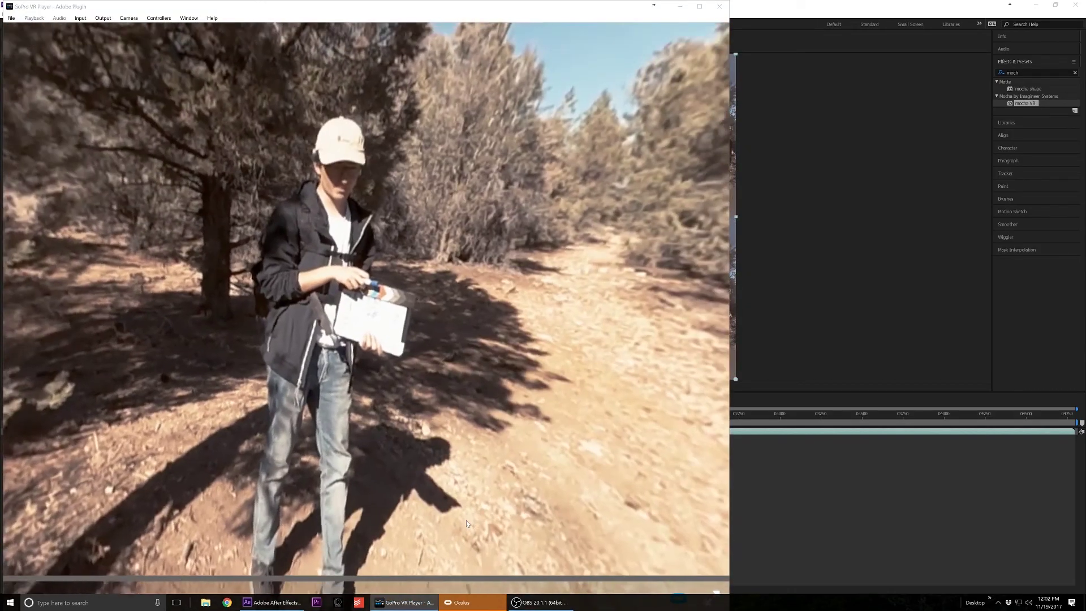
scroll(509, 453, "down", 5)
left_click(792, 497)
key("shift+Page_Down")
left_click(407, 602)
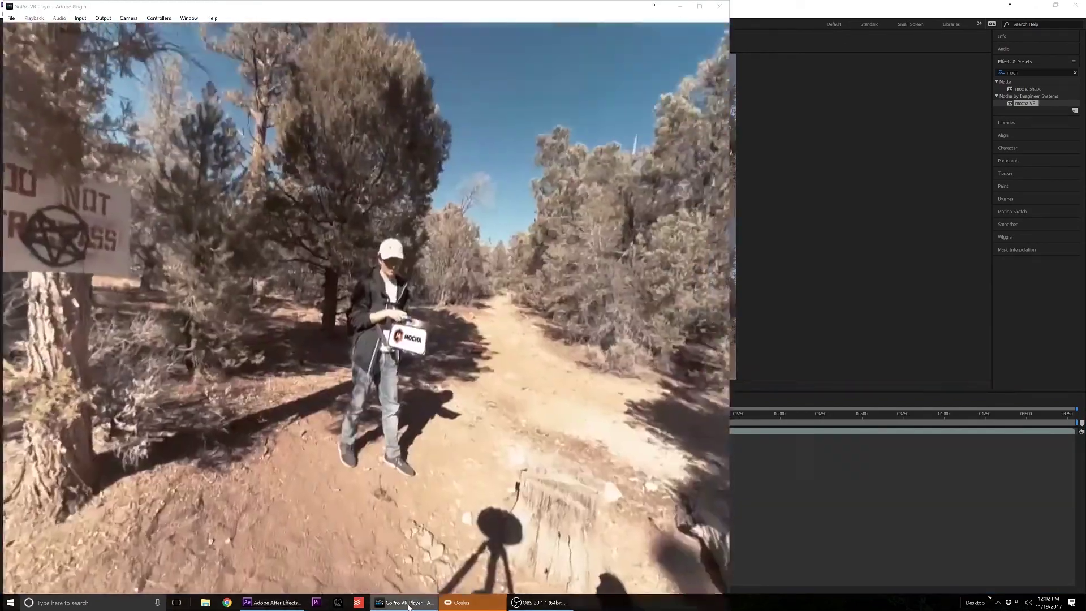